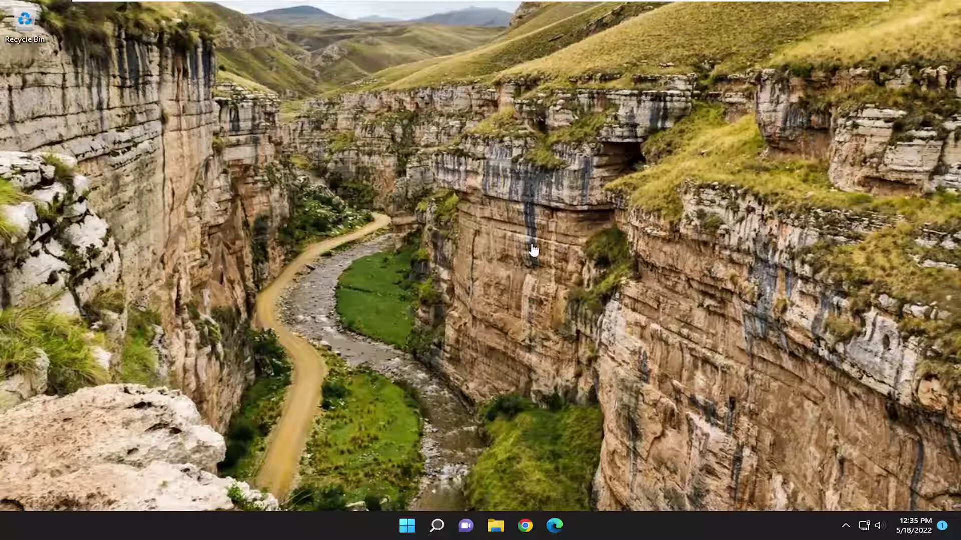
# - Search Windows for 'gpedit' so Edit group policy appears as the best match
pyautogui.click(439, 533)
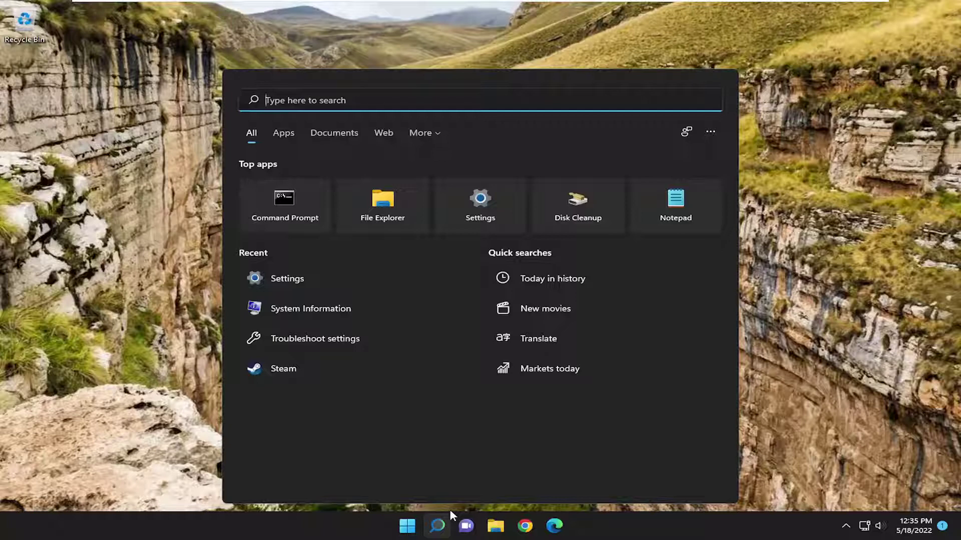
pyautogui.write('gpeditr')
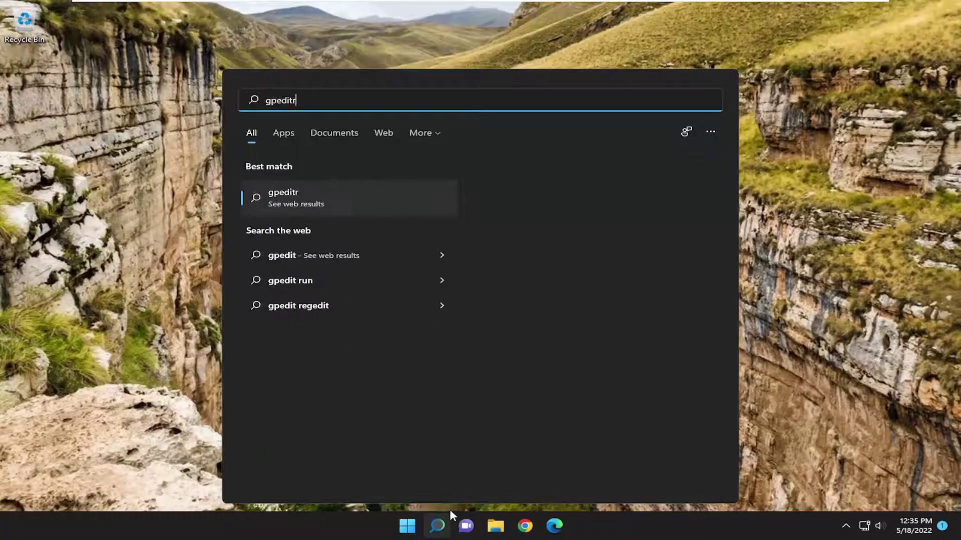
pyautogui.press('BackSpace')
pyautogui.press('BackSpace')
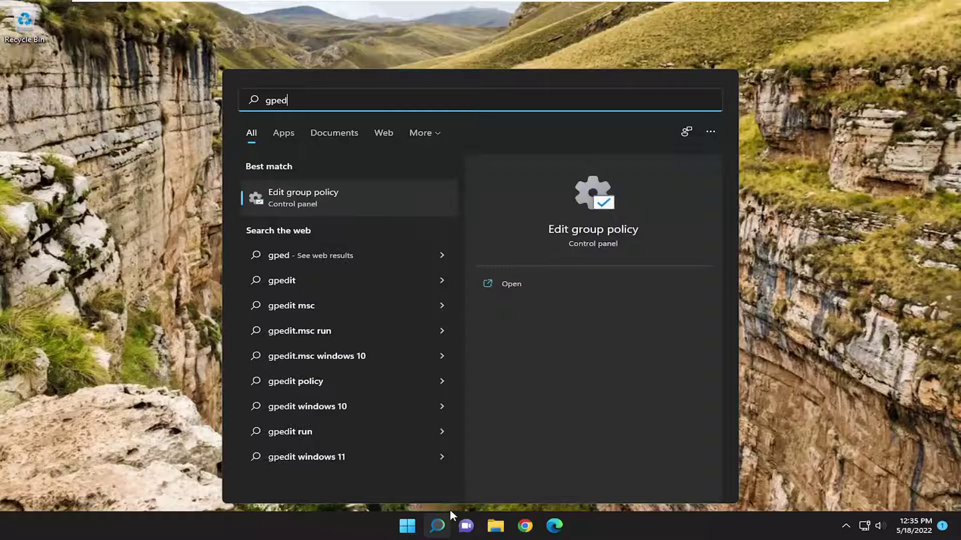
pyautogui.write('it')
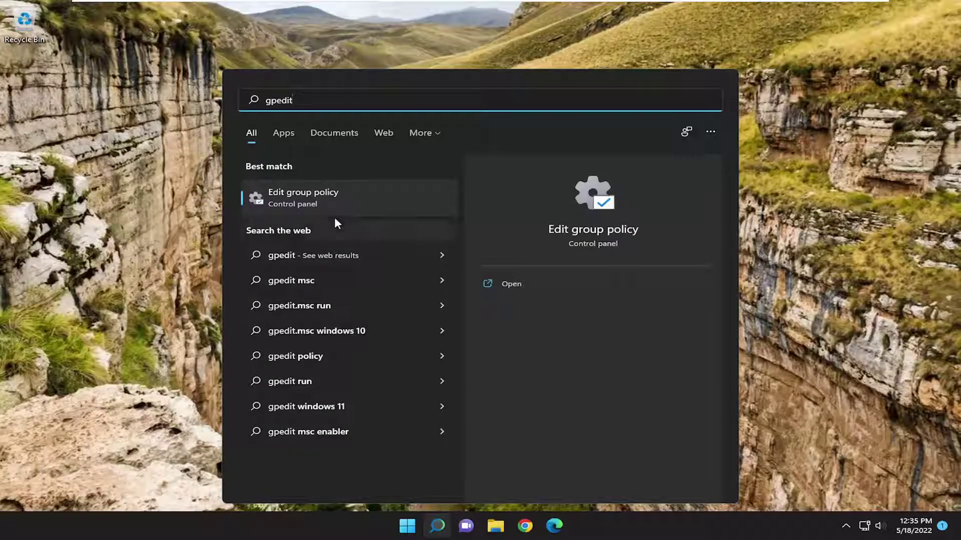
# - Launch Edit group policy, then reposition and enlarge the editor and widen its tree pane
pyautogui.click(311, 199)
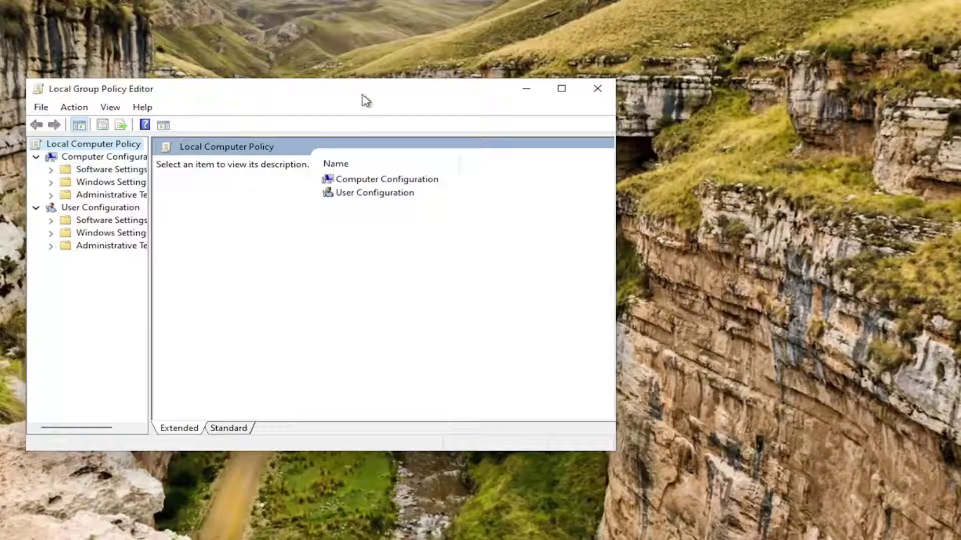
pyautogui.moveTo(357, 96); pyautogui.dragTo(458, 61)
pyautogui.moveTo(715, 416); pyautogui.dragTo(844, 468)
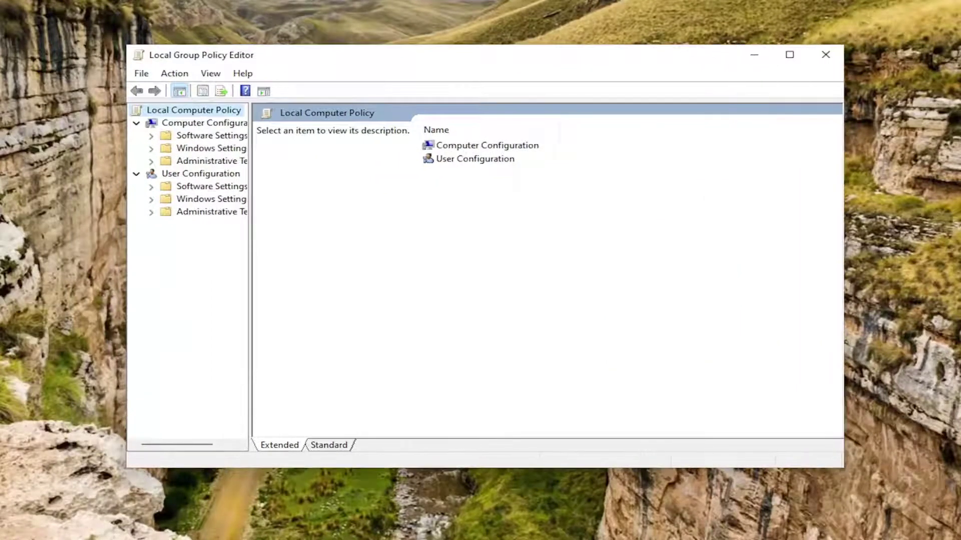
pyautogui.moveTo(251, 275); pyautogui.dragTo(316, 280)
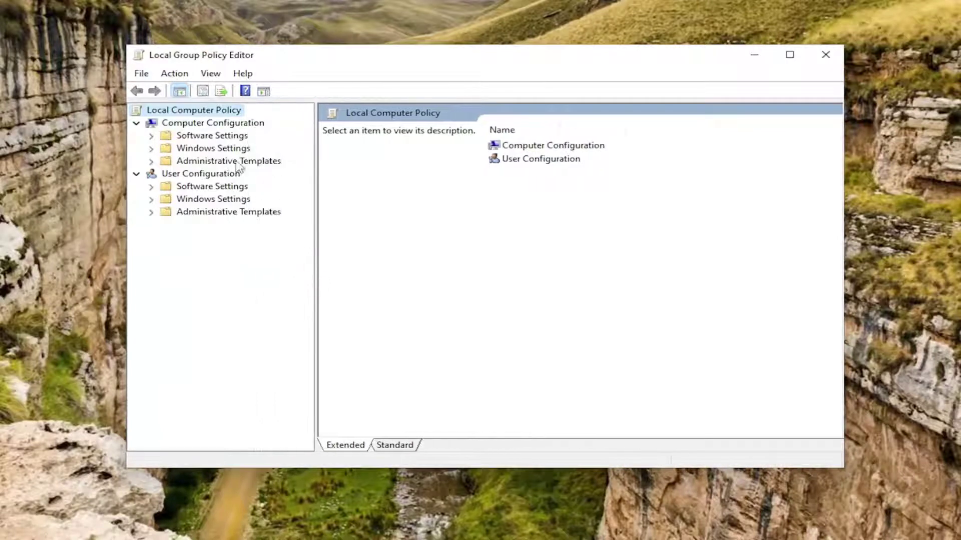
# - Expand Computer Configuration's Administrative Templates and Windows Components folders
pyautogui.click(217, 162)
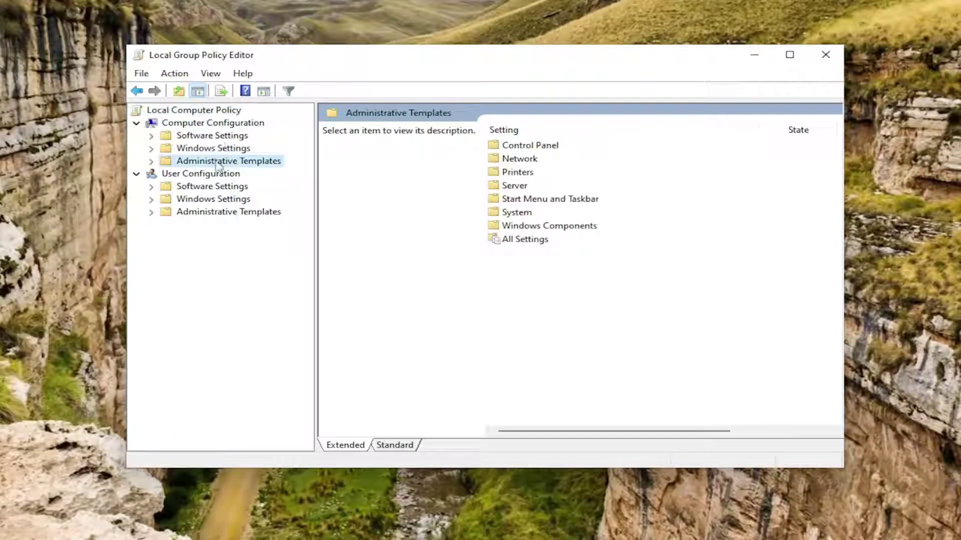
pyautogui.doubleClick(217, 162)
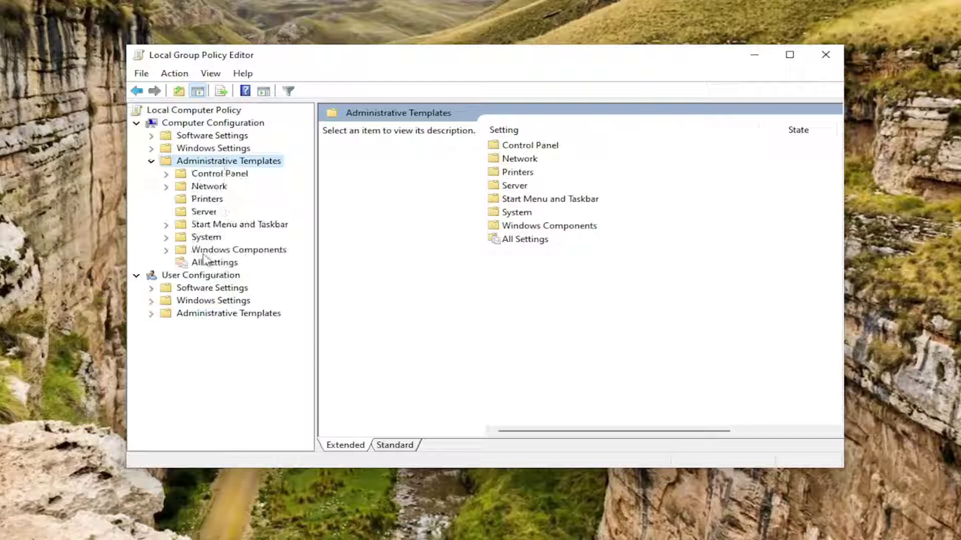
pyautogui.doubleClick(220, 250)
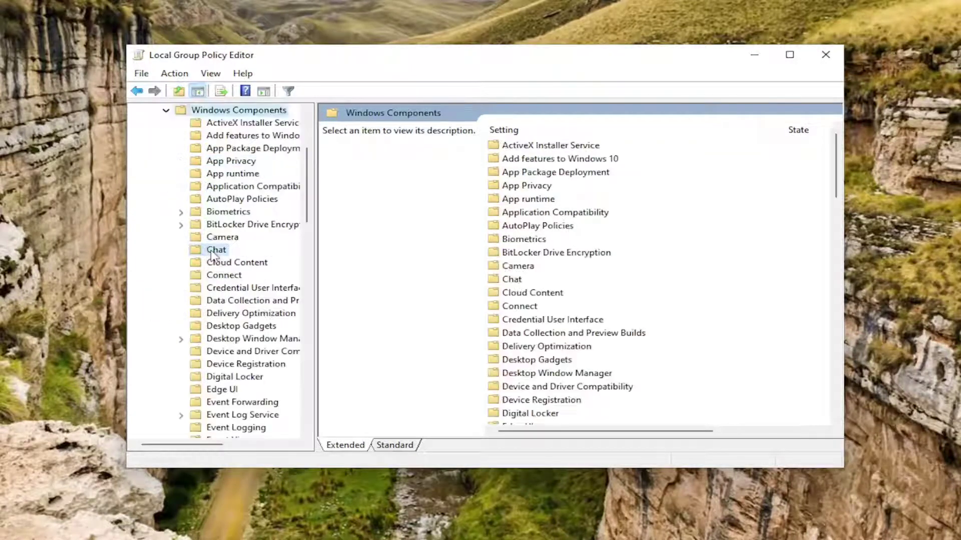
pyautogui.click(216, 249)
pyautogui.click(215, 113)
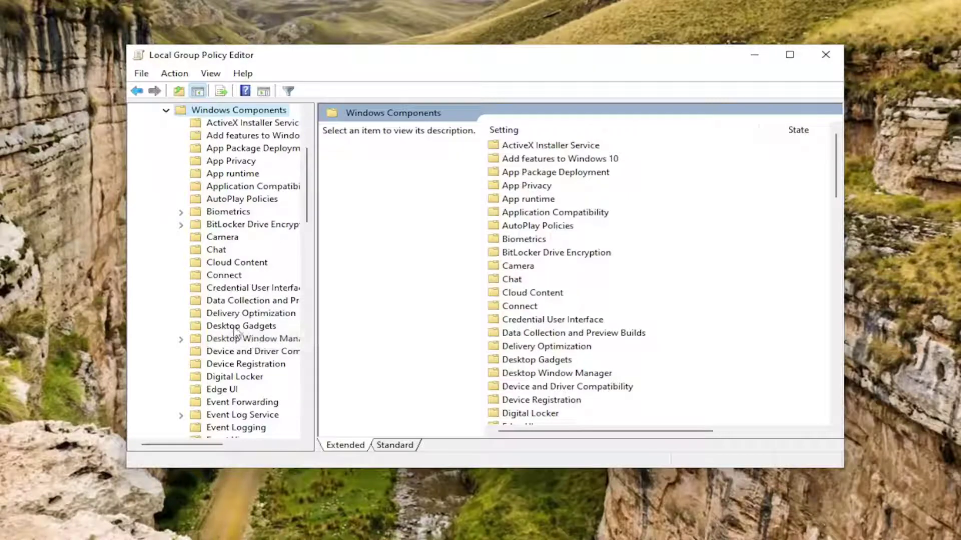
pyautogui.scroll(-1, 231, 327)
pyautogui.scroll(-12, 227, 325)
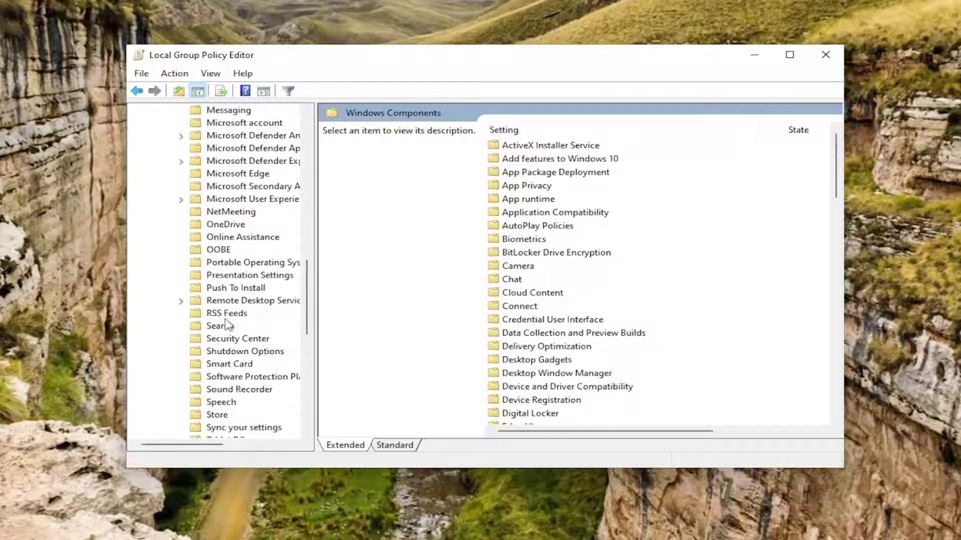
# - Expand Remote Desktop Services > Remote Desktop Session Host and show its Security settings
pyautogui.click(223, 301)
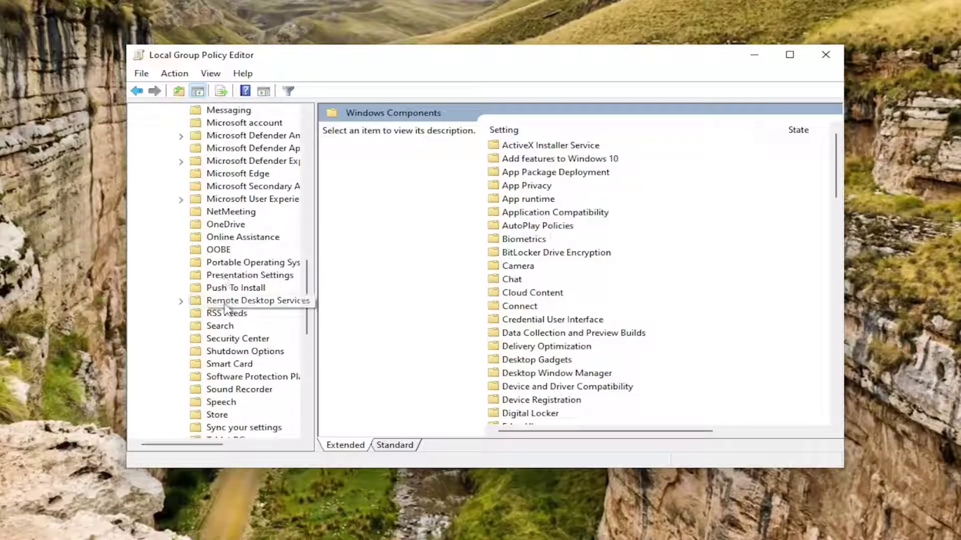
pyautogui.doubleClick(224, 303)
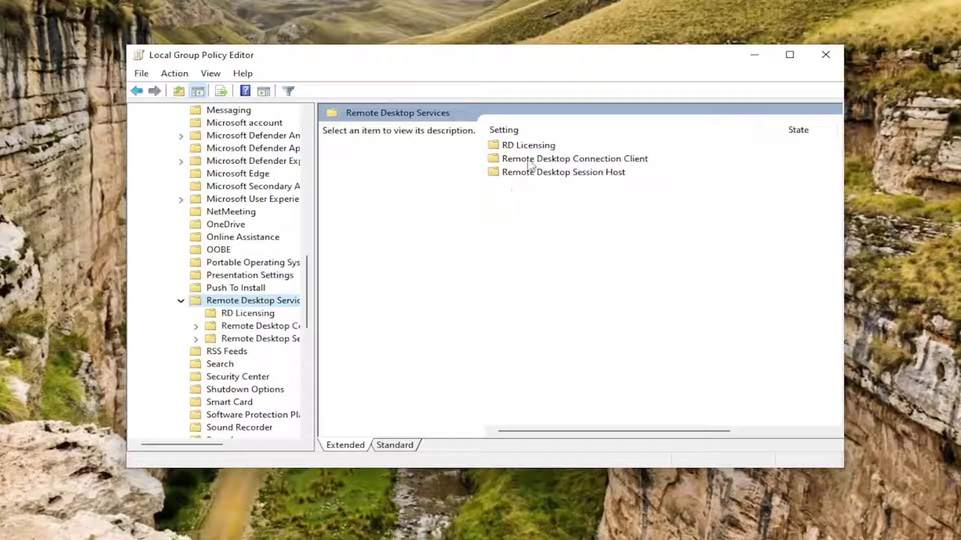
pyautogui.doubleClick(239, 343)
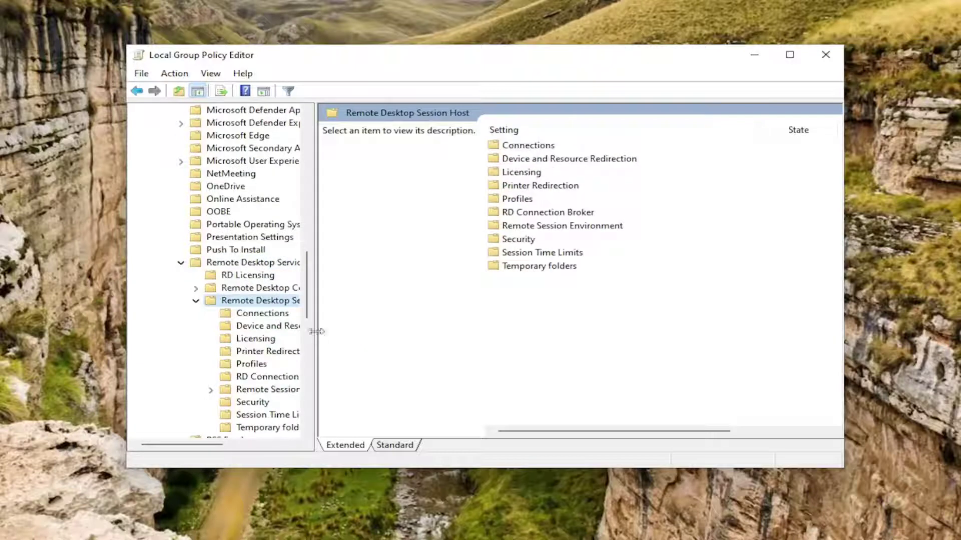
pyautogui.moveTo(317, 330); pyautogui.dragTo(387, 336)
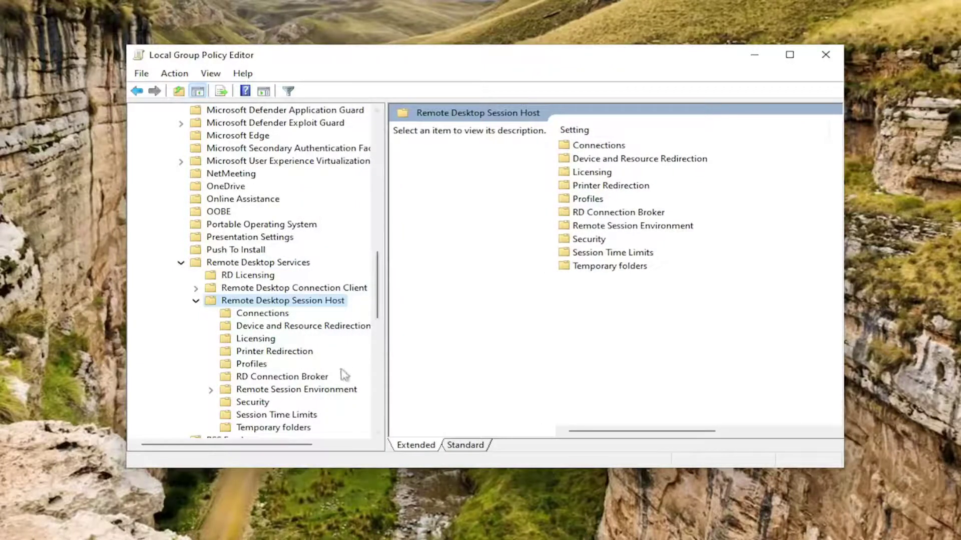
pyautogui.click(242, 403)
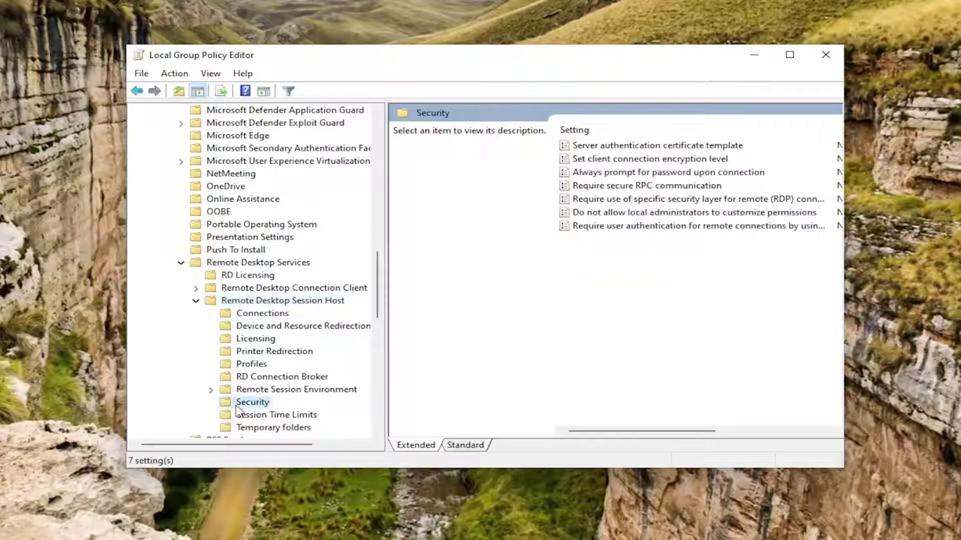
# - Set 'Always prompt for password upon connection' to Disabled, apply, and confirm with OK
pyautogui.doubleClick(631, 173)
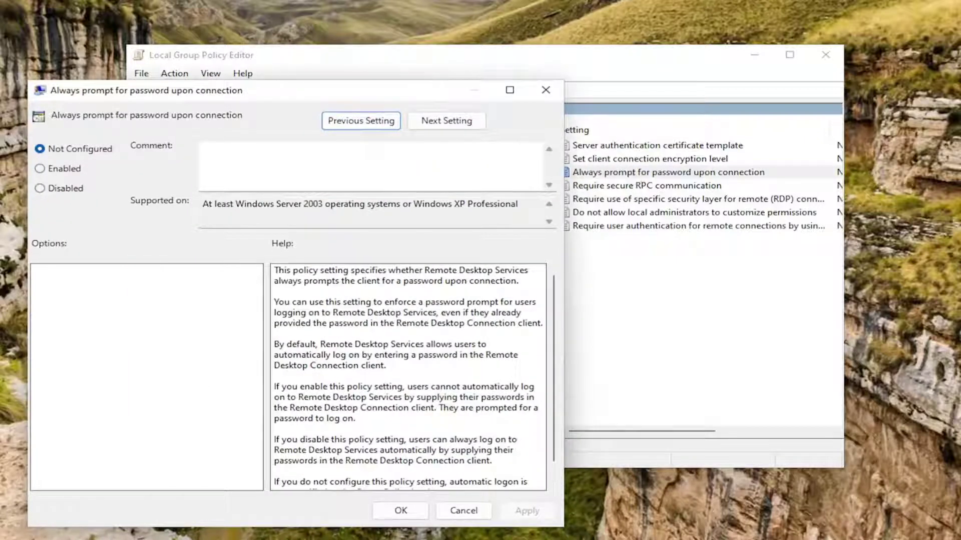
pyautogui.moveTo(285, 92); pyautogui.dragTo(418, 65)
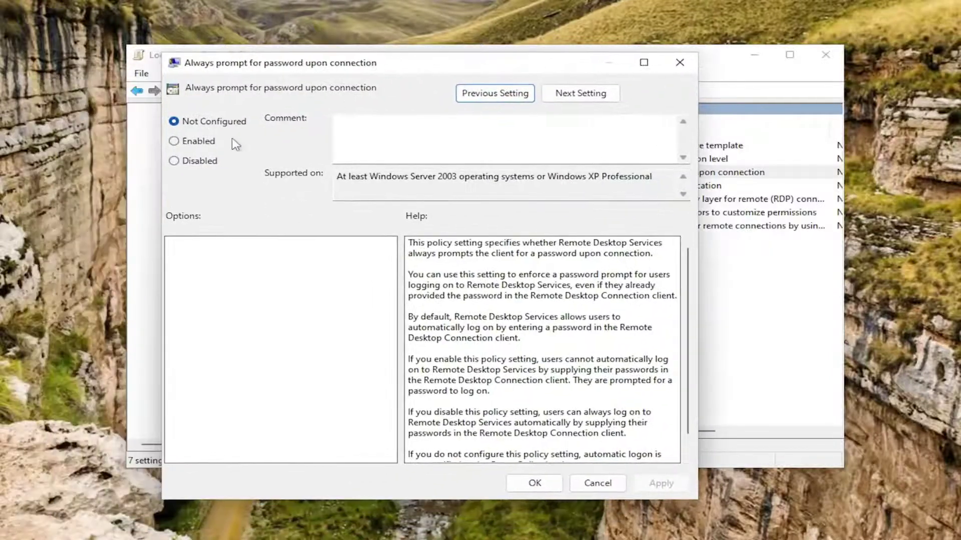
pyautogui.click(197, 142)
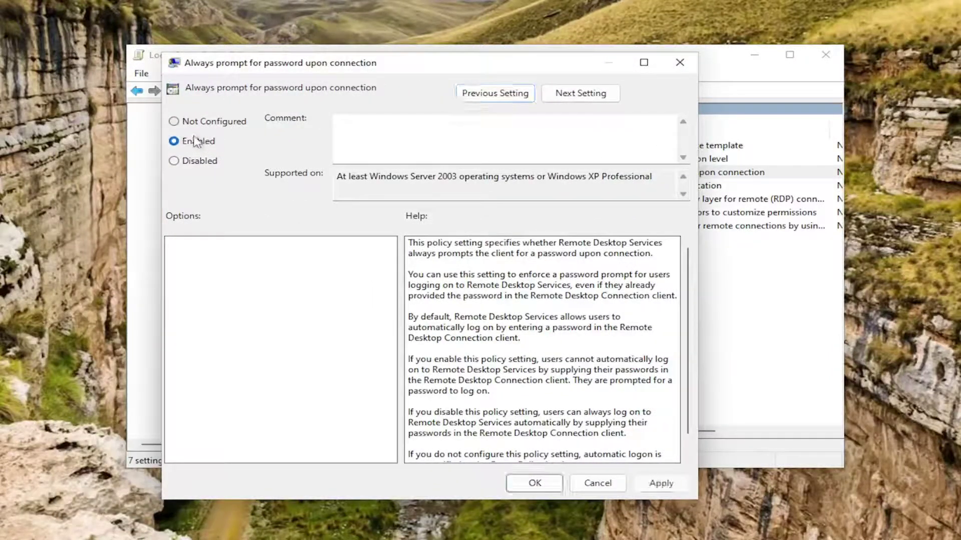
pyautogui.click(174, 161)
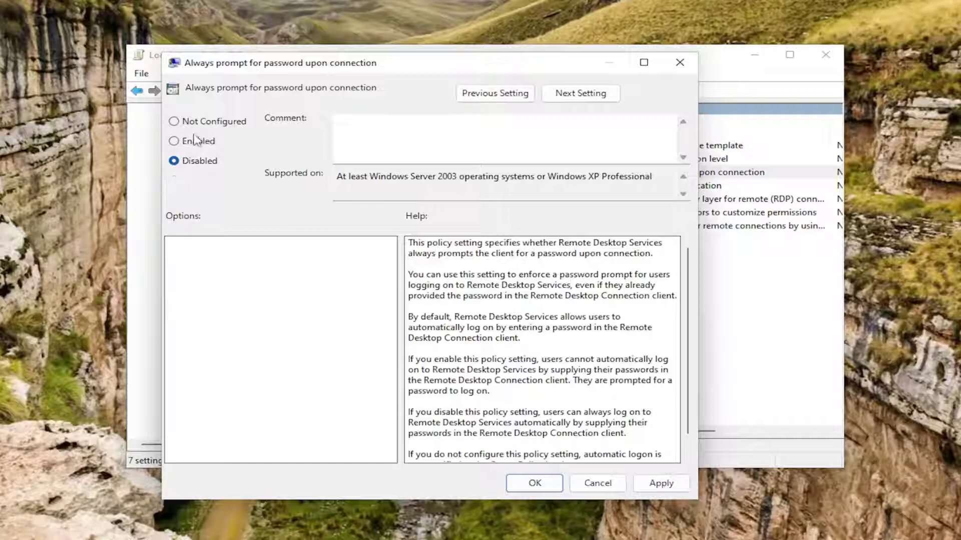
pyautogui.click(661, 483)
pyautogui.click(554, 487)
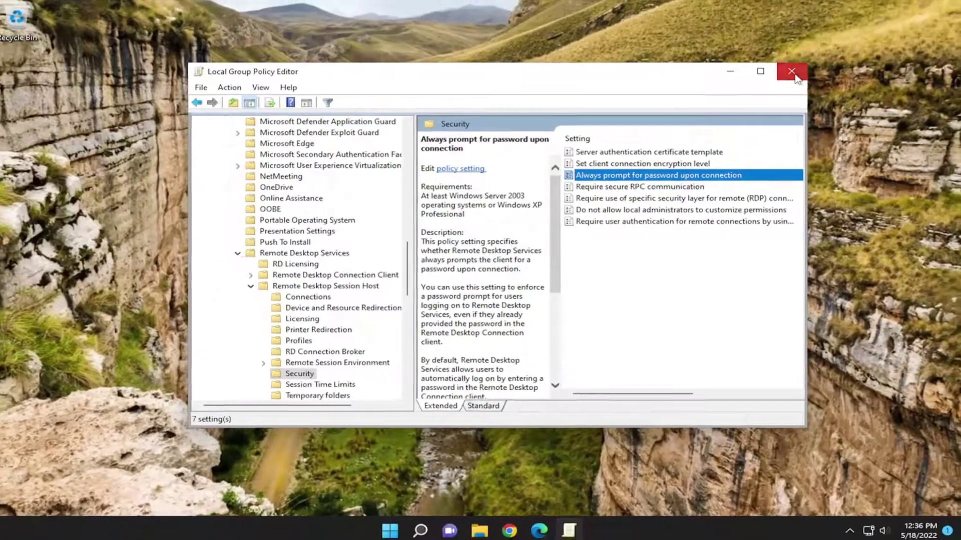
# - Close the Local Group Policy Editor window
pyautogui.click(807, 66)
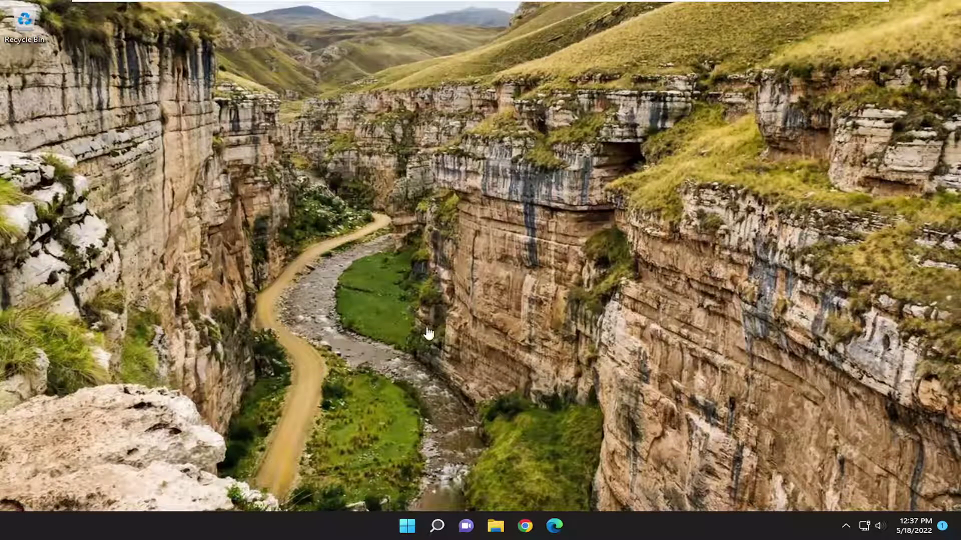
# - Search 'regedit' and run Registry Editor as administrator, approving the UAC prompt
pyautogui.click(441, 526)
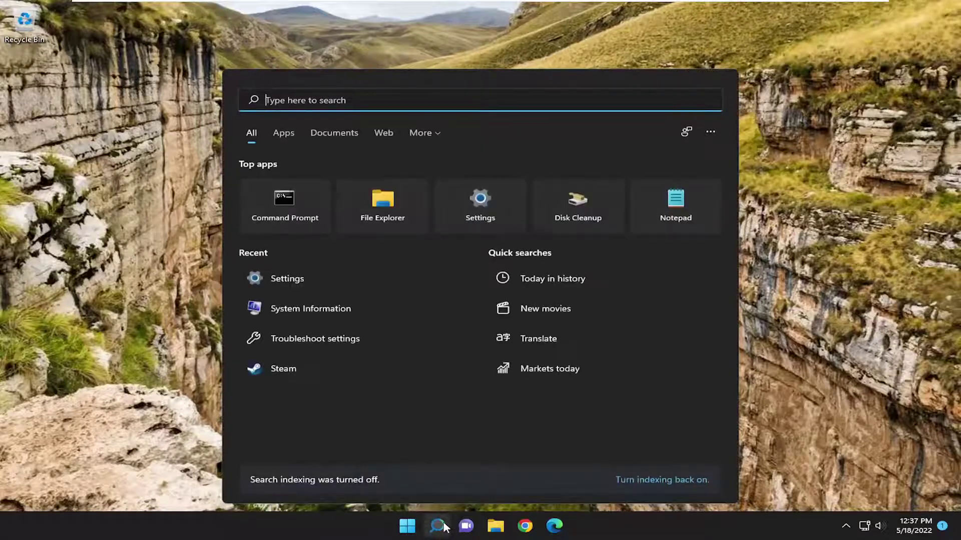
pyautogui.write('t')
pyautogui.press('BackSpace')
pyautogui.write('regedit')
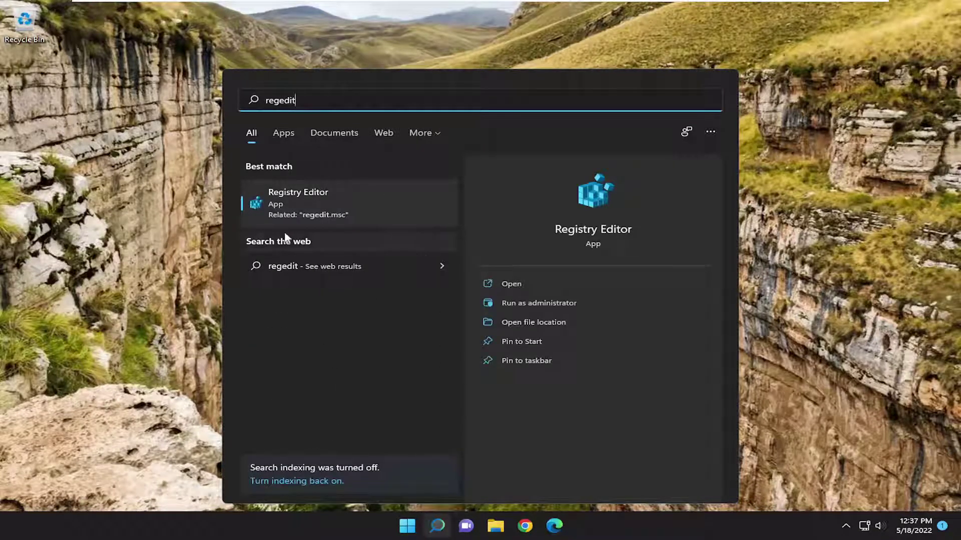
pyautogui.rightClick(286, 197)
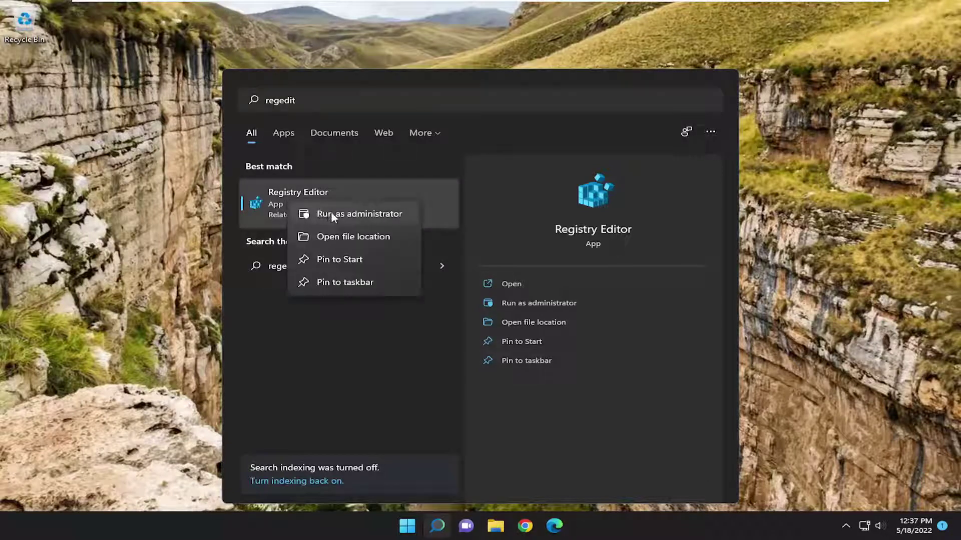
pyautogui.click(333, 216)
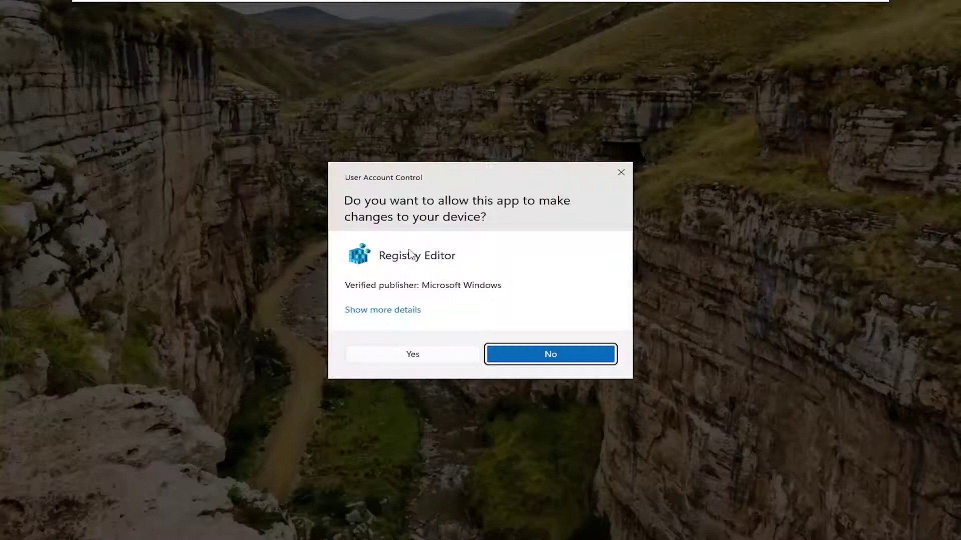
pyautogui.click(414, 356)
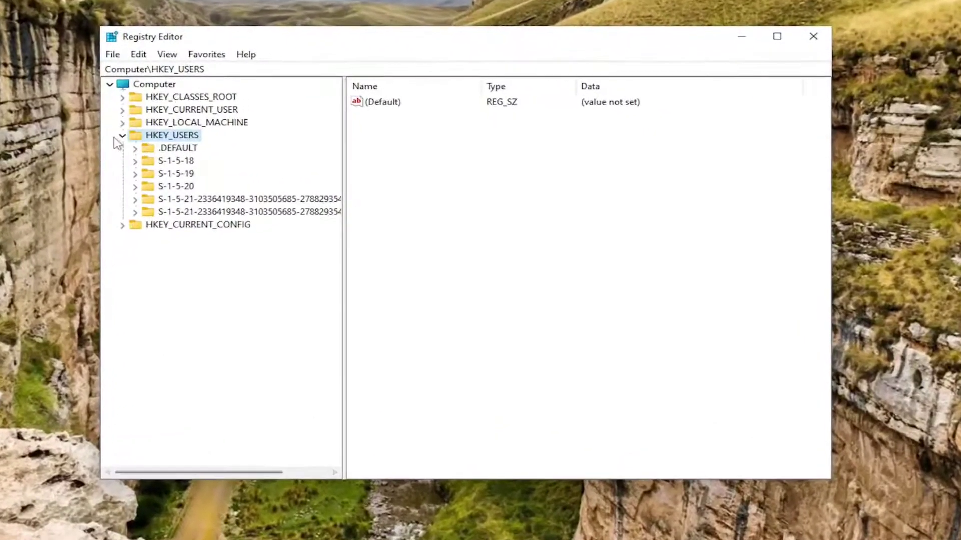
pyautogui.click(213, 137)
pyautogui.click(136, 86)
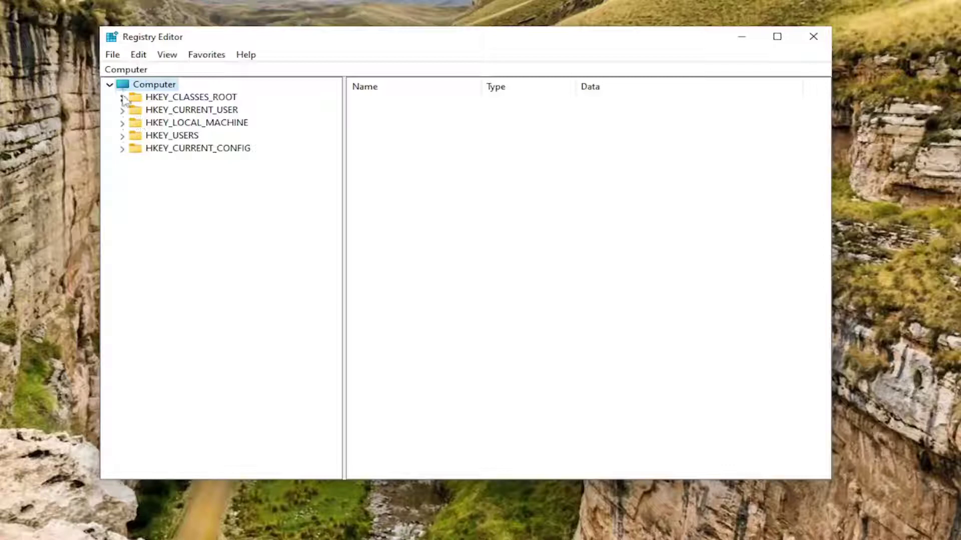
pyautogui.click(112, 55)
pyautogui.click(143, 87)
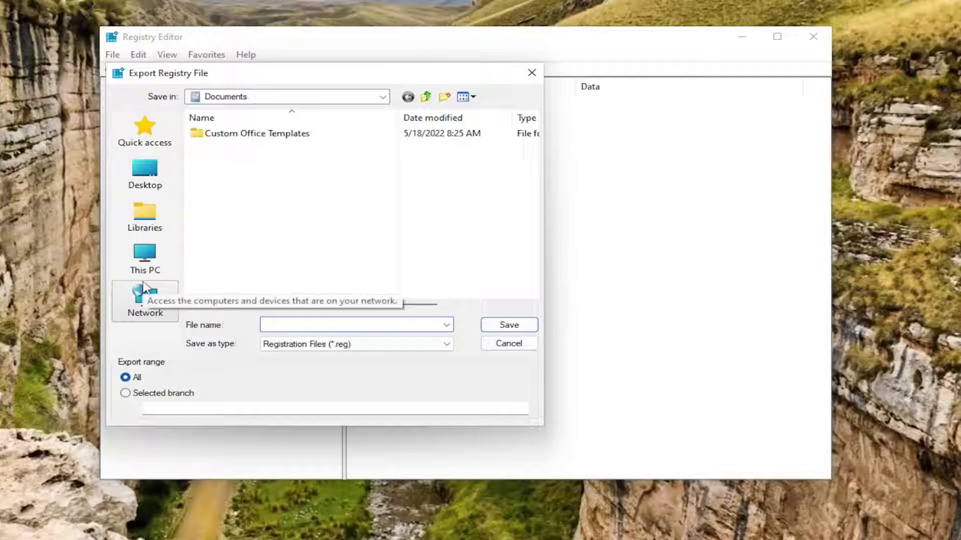
pyautogui.click(490, 345)
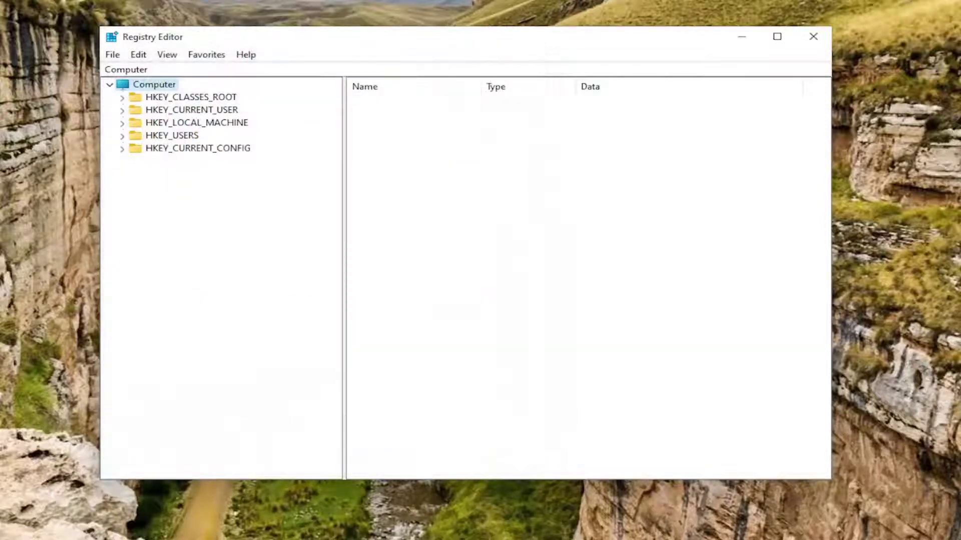
pyautogui.click(112, 54)
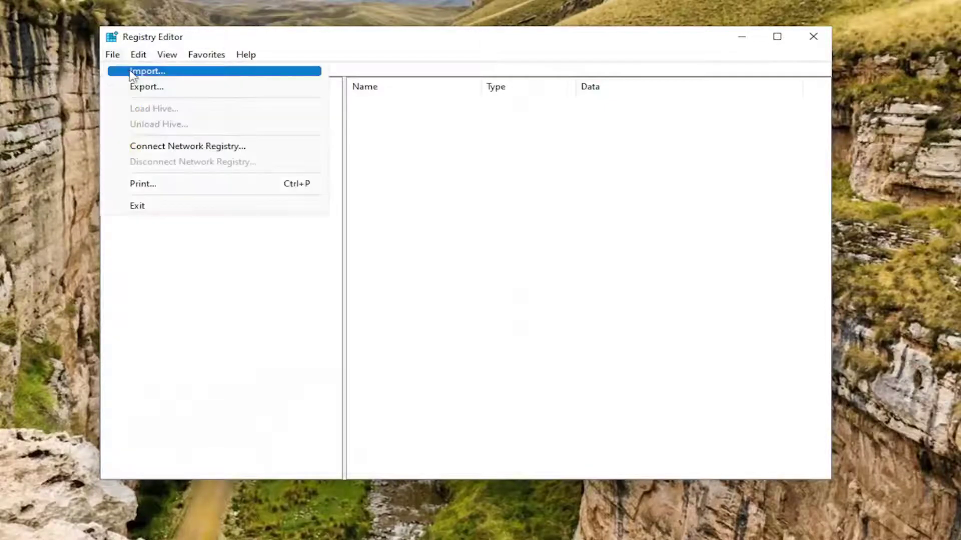
pyautogui.click(133, 69)
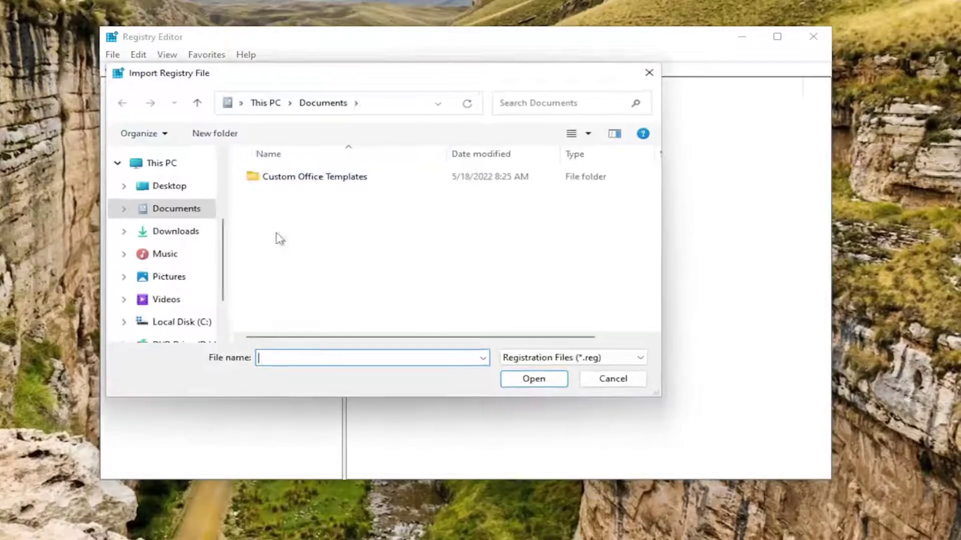
pyautogui.click(604, 384)
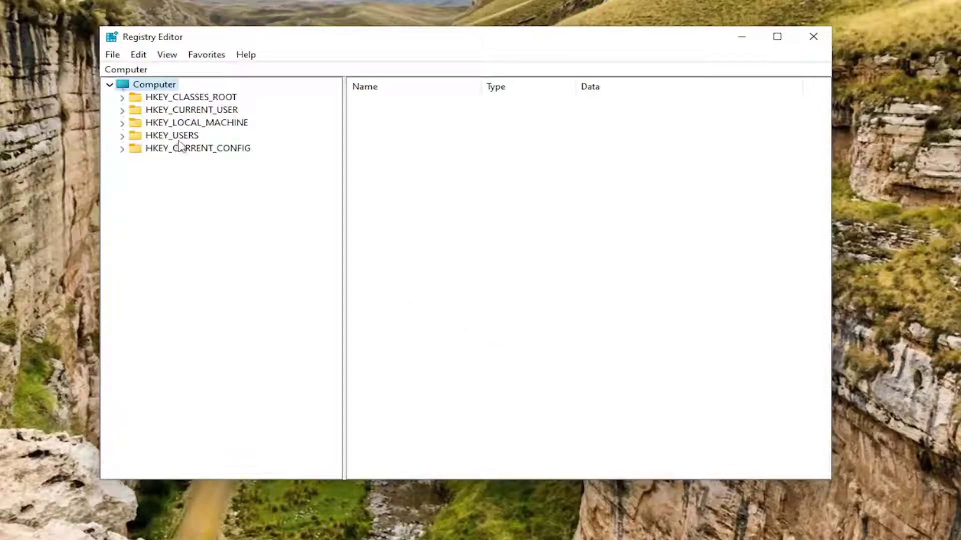
# - Expand HKEY_LOCAL_MACHINE > SOFTWARE > Policies > Microsoft > Windows NT and select Terminal Services
pyautogui.doubleClick(205, 125)
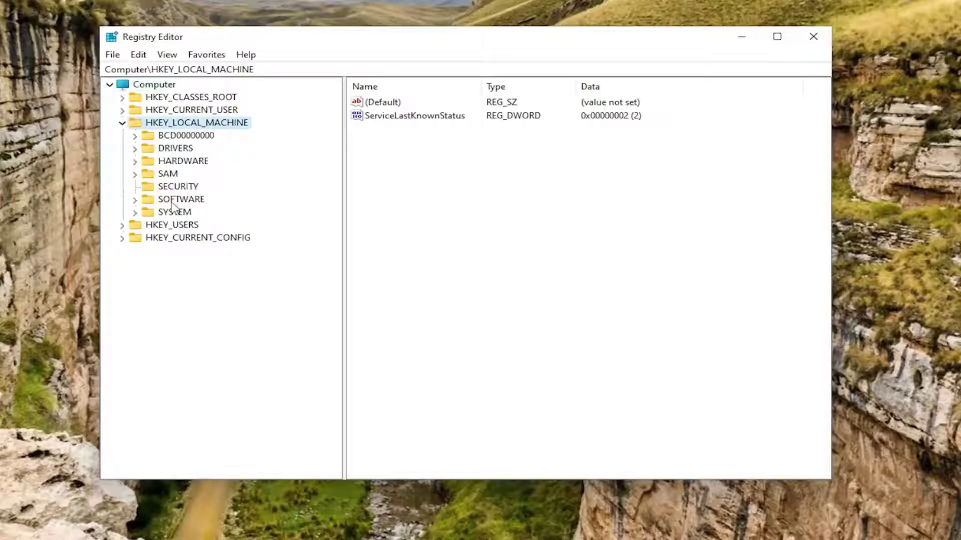
pyautogui.doubleClick(171, 200)
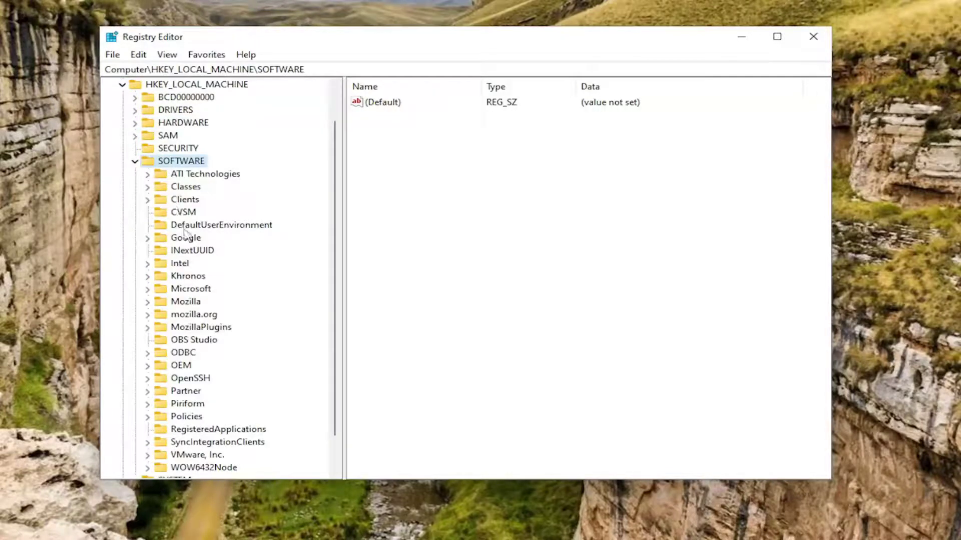
pyautogui.doubleClick(184, 418)
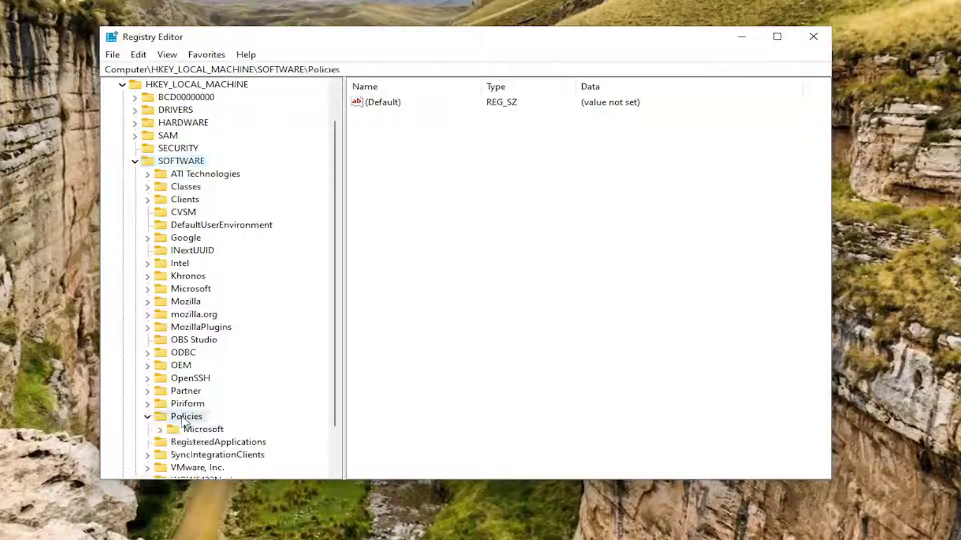
pyautogui.scroll(-1, 191, 402)
pyautogui.doubleClick(200, 392)
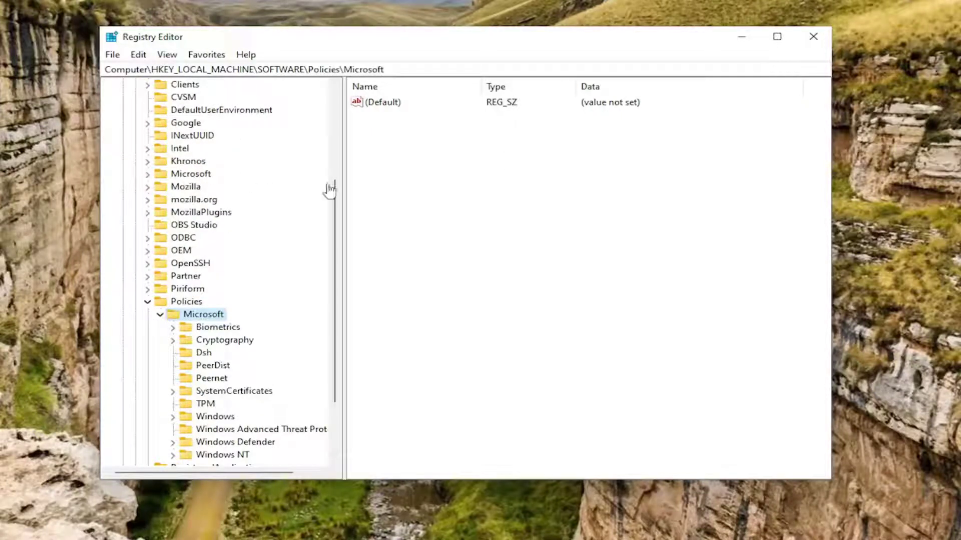
pyautogui.doubleClick(215, 455)
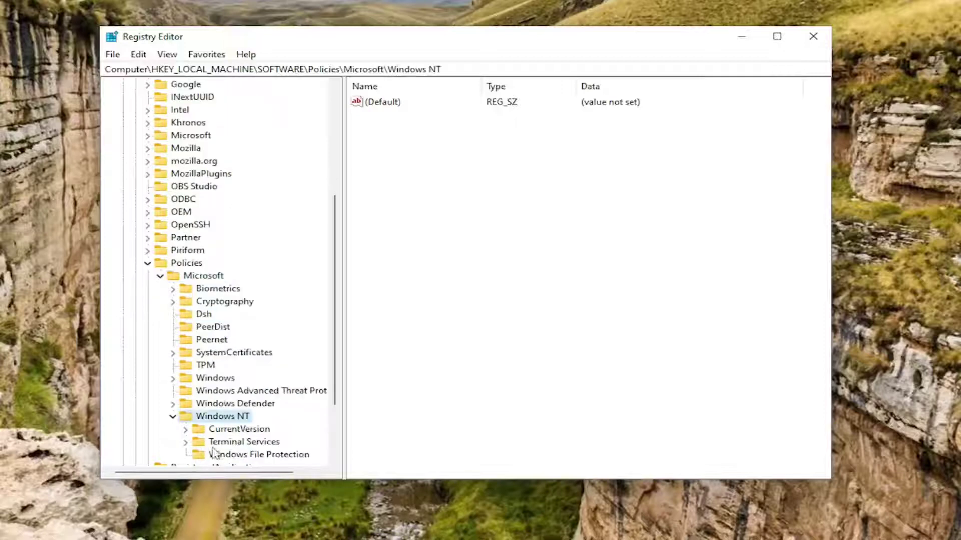
pyautogui.scroll(-1, 220, 388)
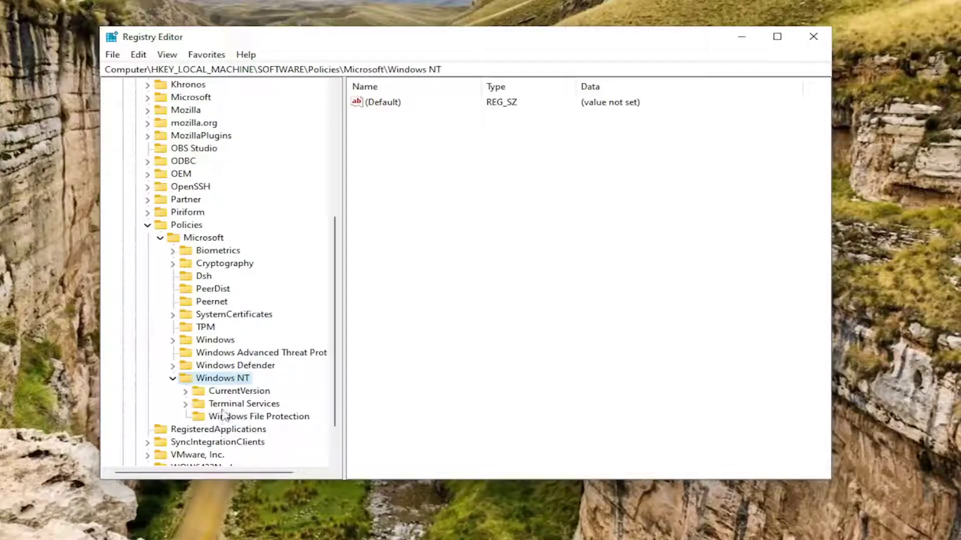
pyautogui.click(221, 405)
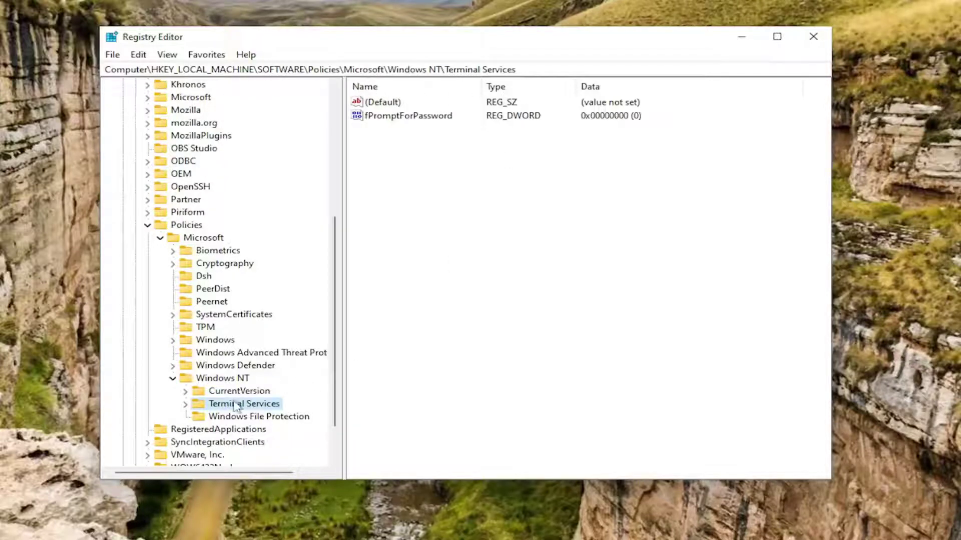
pyautogui.rightClick(216, 379)
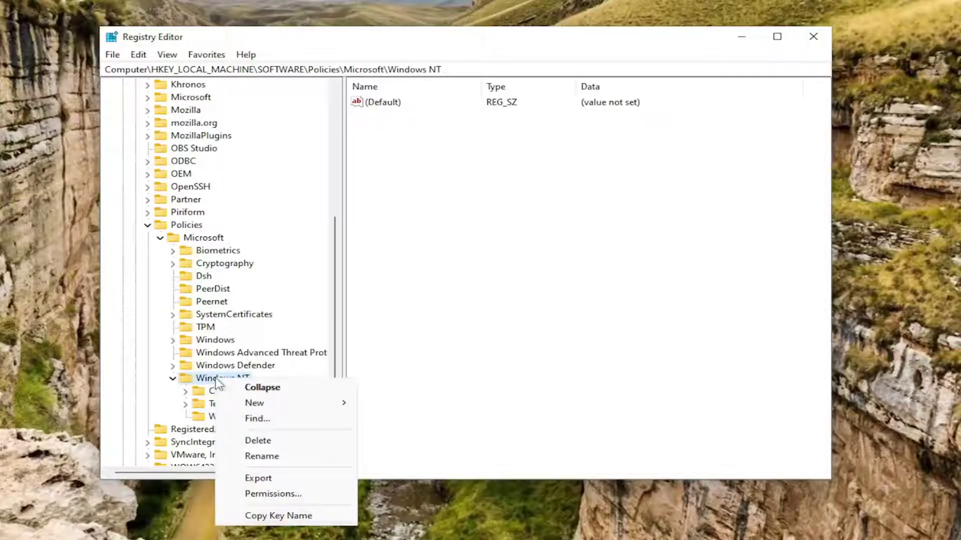
pyautogui.click(460, 371)
pyautogui.click(236, 405)
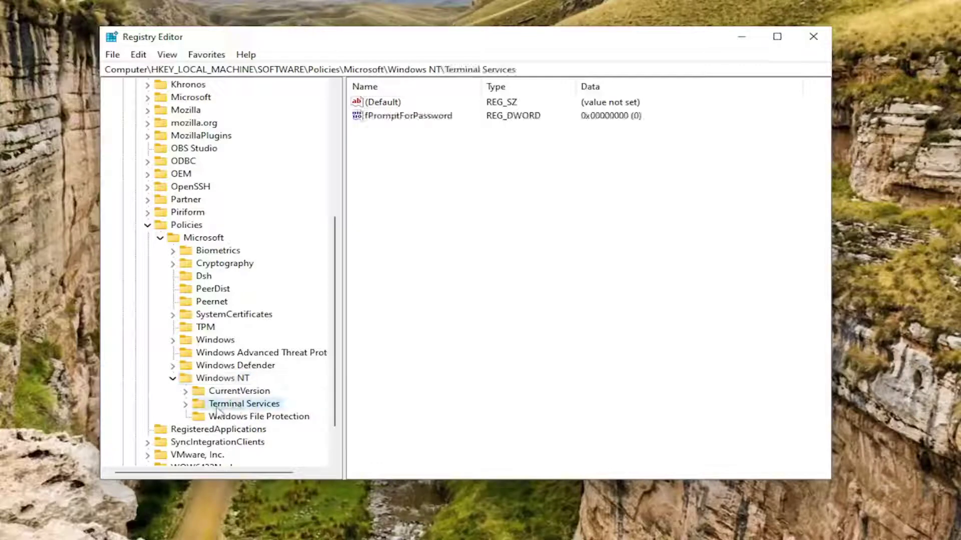
pyautogui.click(216, 383)
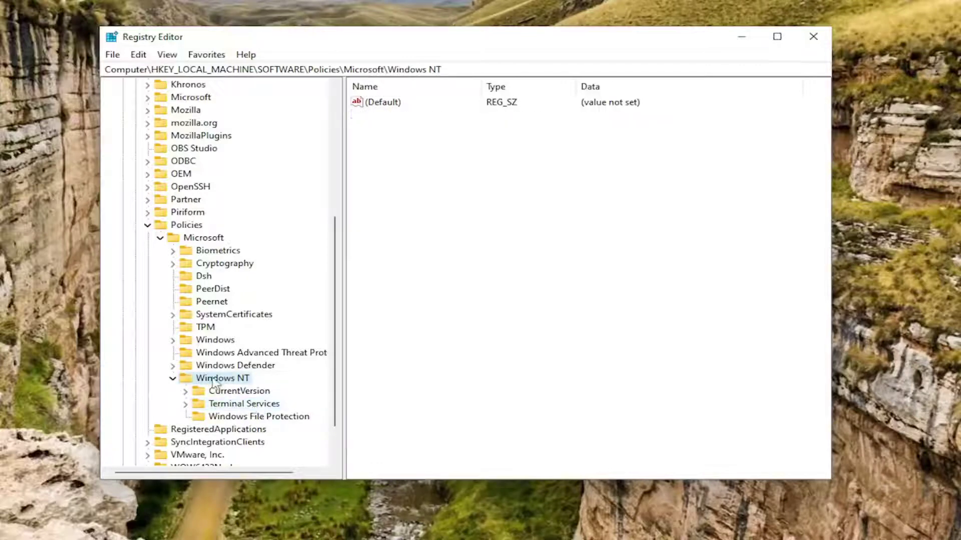
pyautogui.rightClick(216, 382)
pyautogui.moveTo(274, 407)
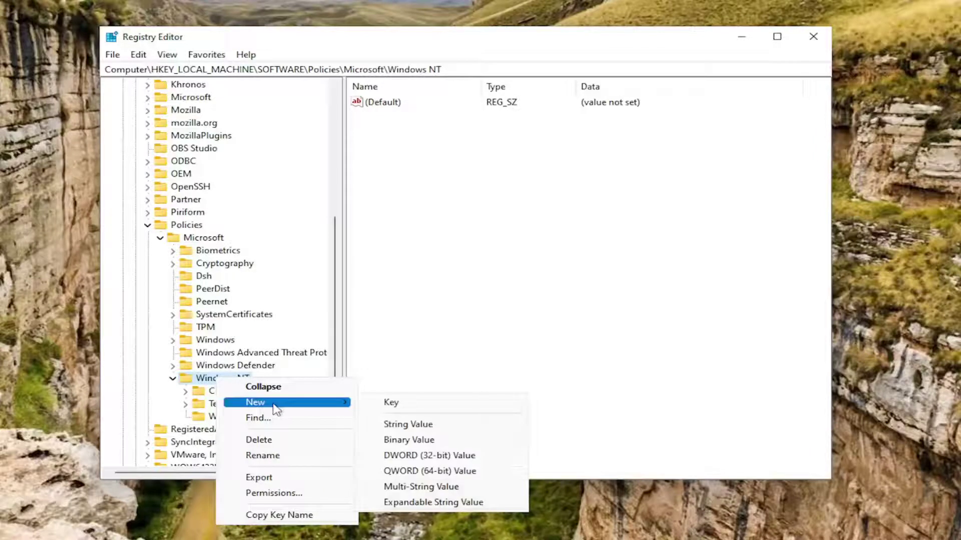
pyautogui.click(440, 370)
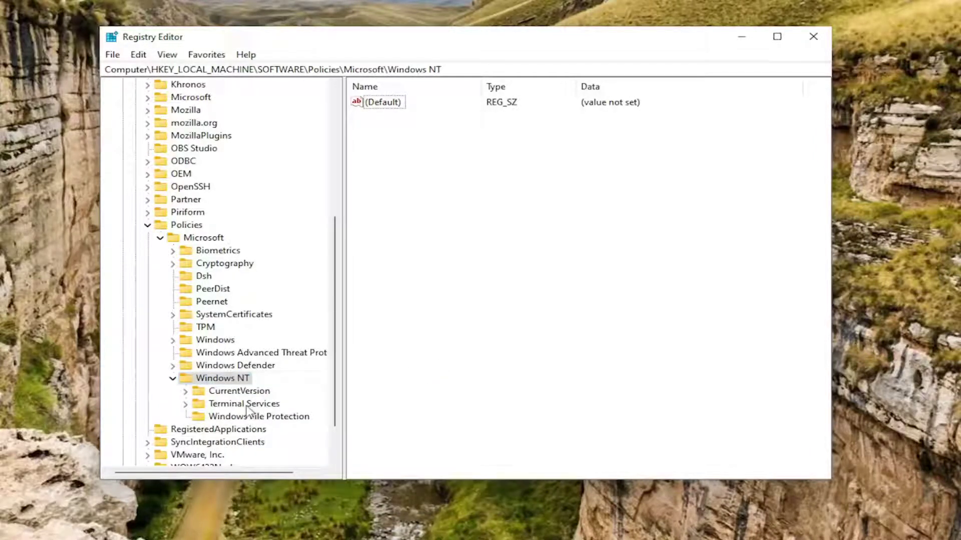
pyautogui.click(249, 408)
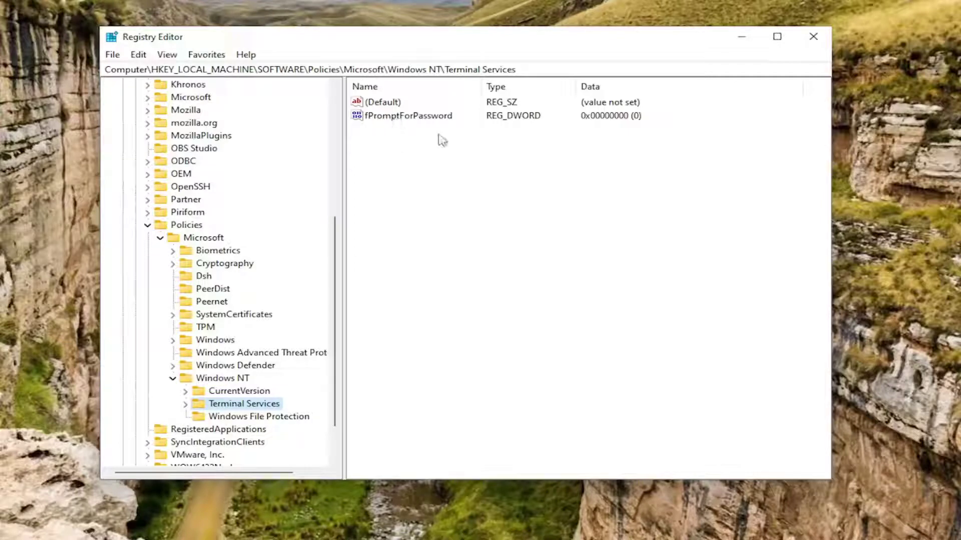
pyautogui.doubleClick(385, 117)
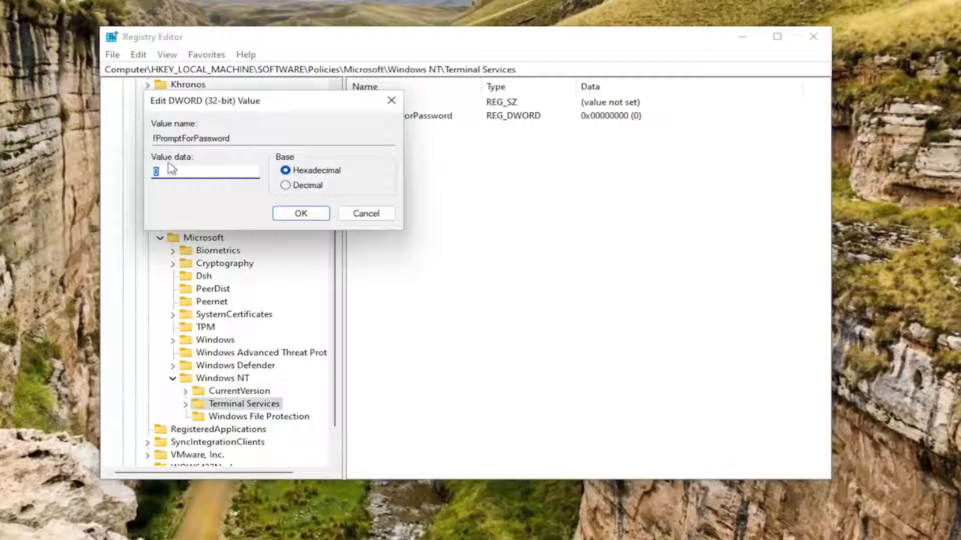
pyautogui.moveTo(215, 103); pyautogui.dragTo(397, 182)
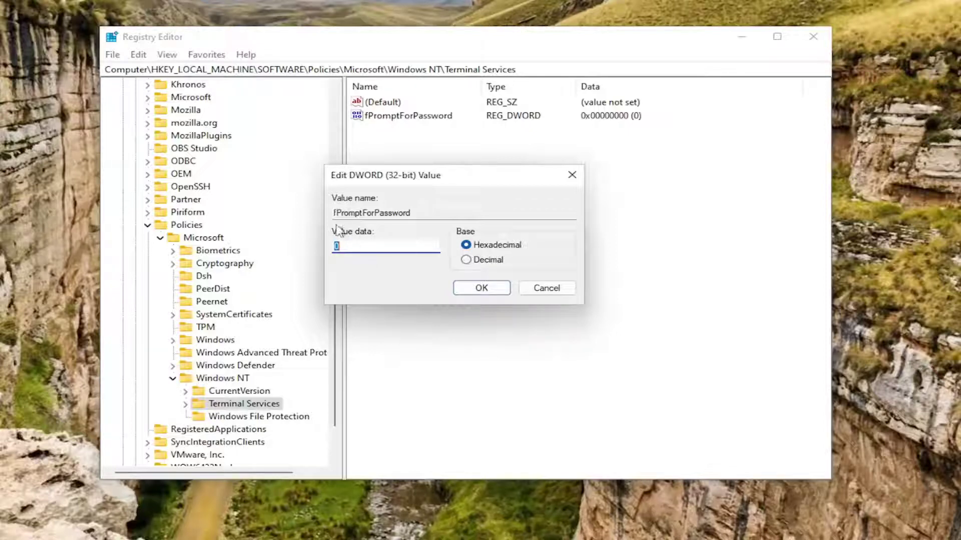
pyautogui.click(356, 213)
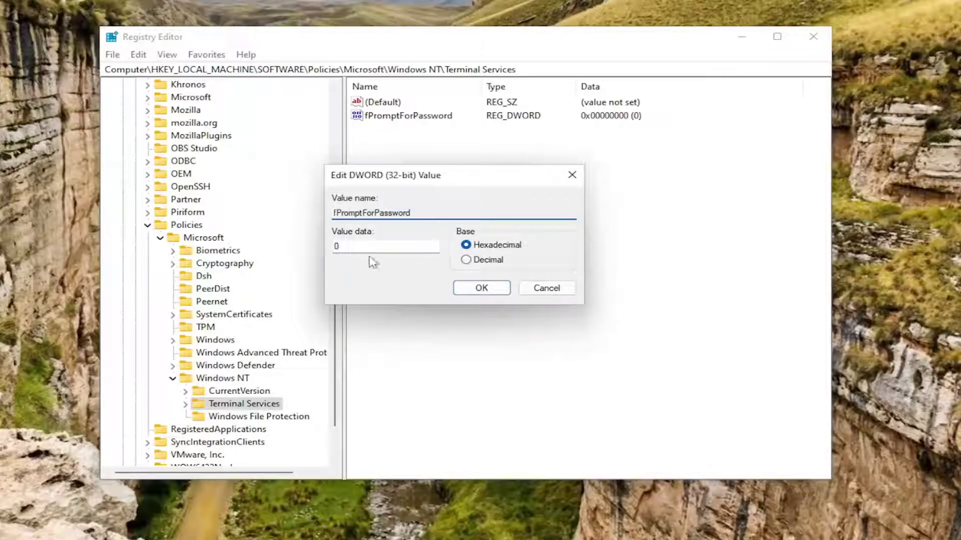
pyautogui.click(552, 290)
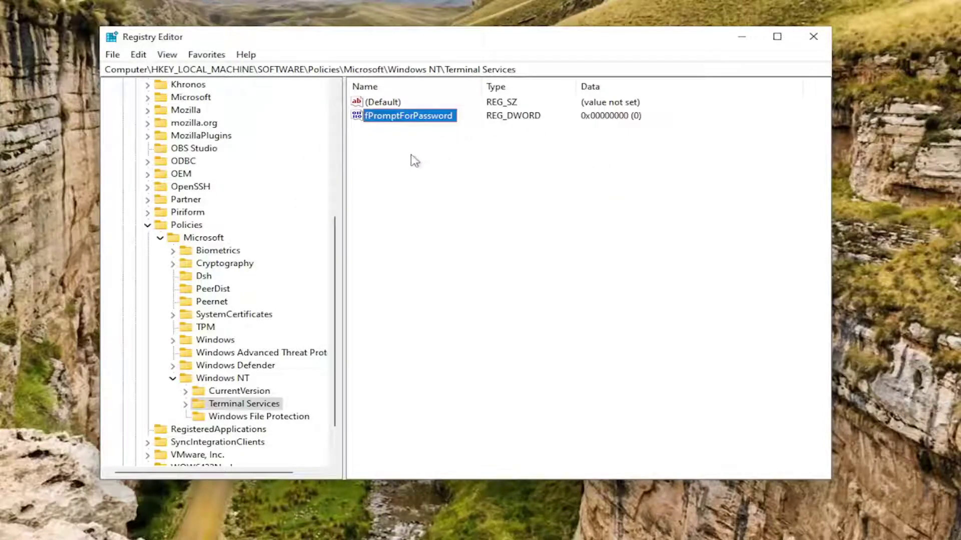
# - Check the New > DWORD (32-bit) Value option without adding one, then reconfirm fPromptForPassword at 0
pyautogui.rightClick(393, 152)
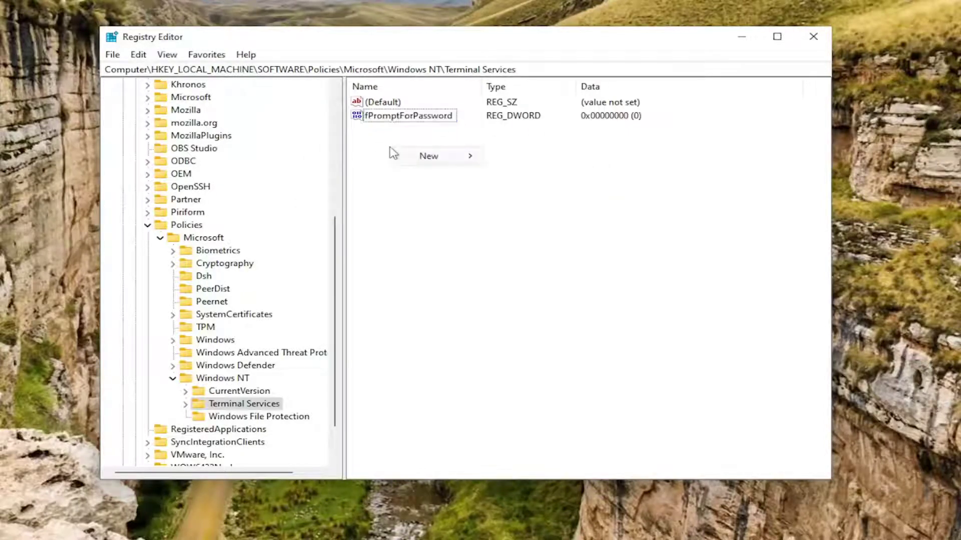
pyautogui.moveTo(428, 156)
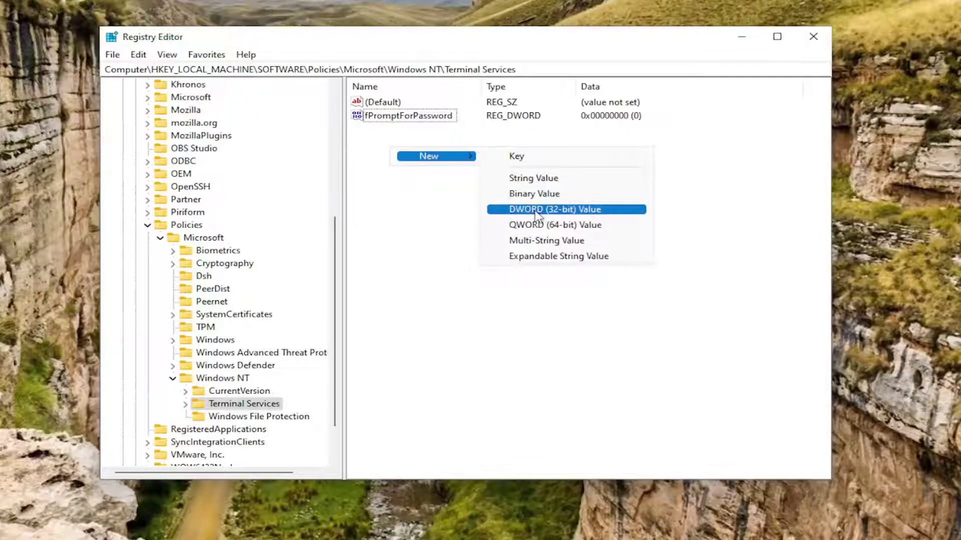
pyautogui.click(431, 237)
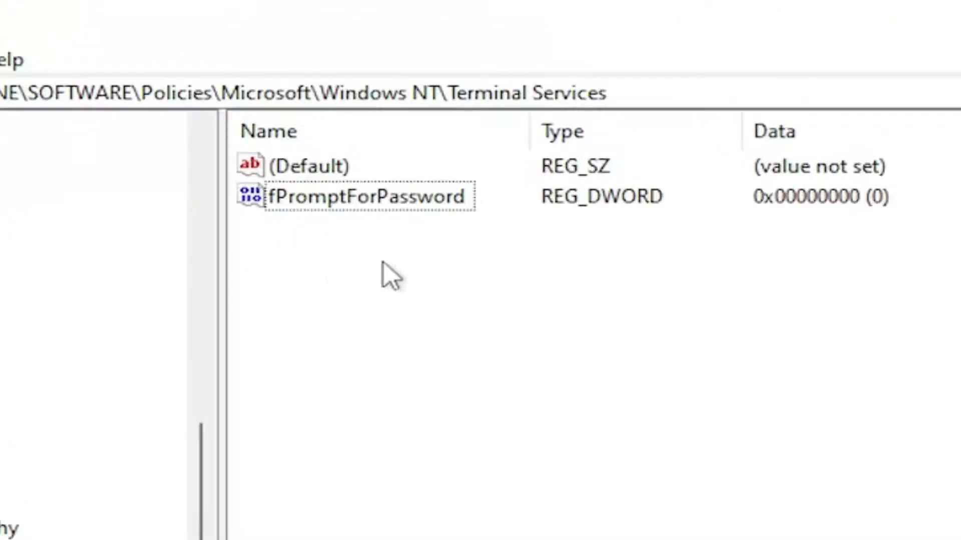
pyautogui.doubleClick(350, 197)
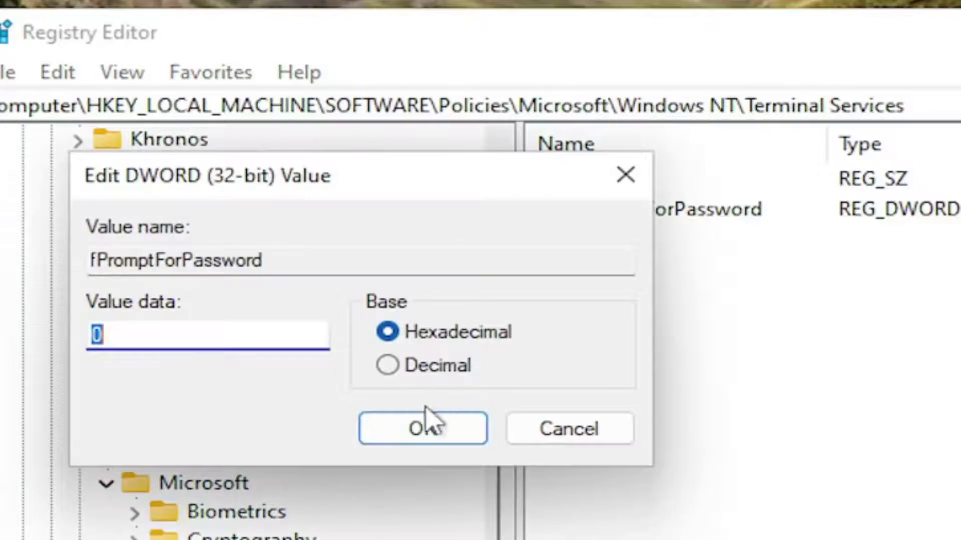
pyautogui.click(423, 429)
# - Collapse the registry key tree back toward the top-level hives
pyautogui.press('Left')
pyautogui.press('Left')
pyautogui.press('Left')
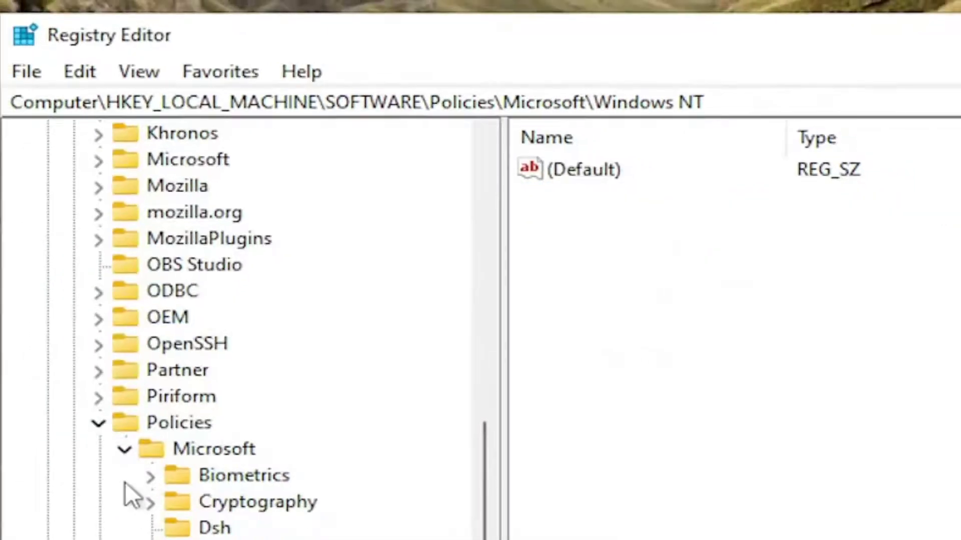
pyautogui.scroll(3, 150, 426)
pyautogui.press('Left')
pyautogui.press('Left')
pyautogui.press('Left')
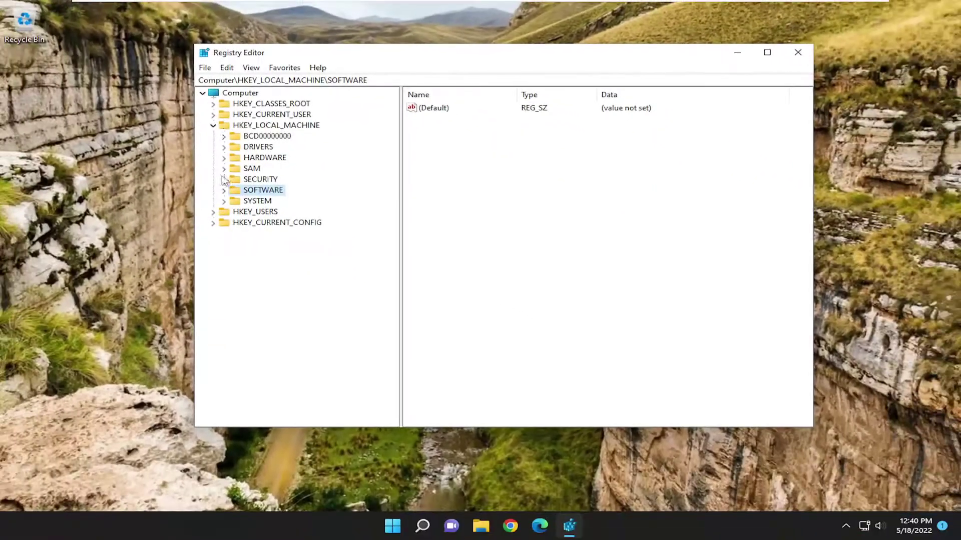
# - Collapse the tree to Computer, close Registry Editor, and bring up the Start button's quick link menu
pyautogui.click(213, 125)
pyautogui.click(240, 93)
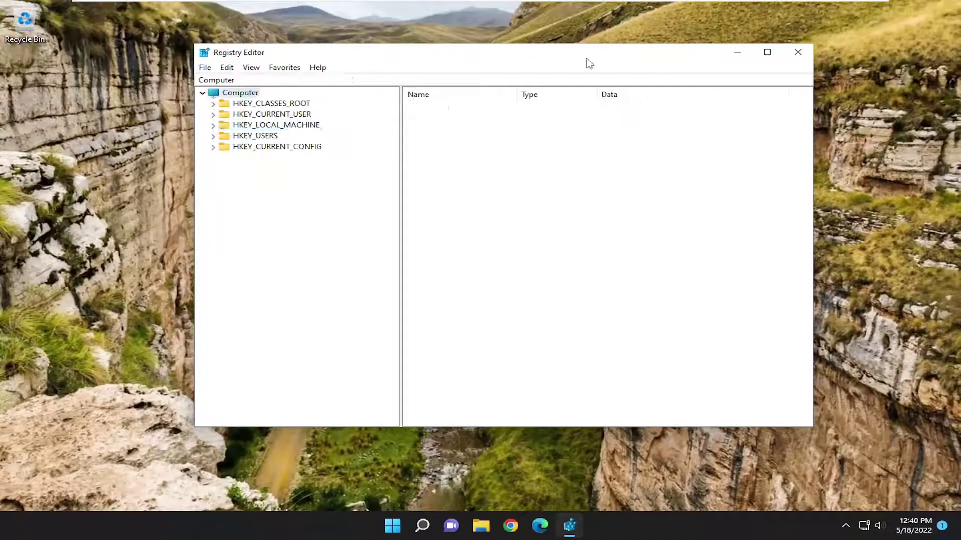
pyautogui.click(798, 53)
pyautogui.rightClick(407, 528)
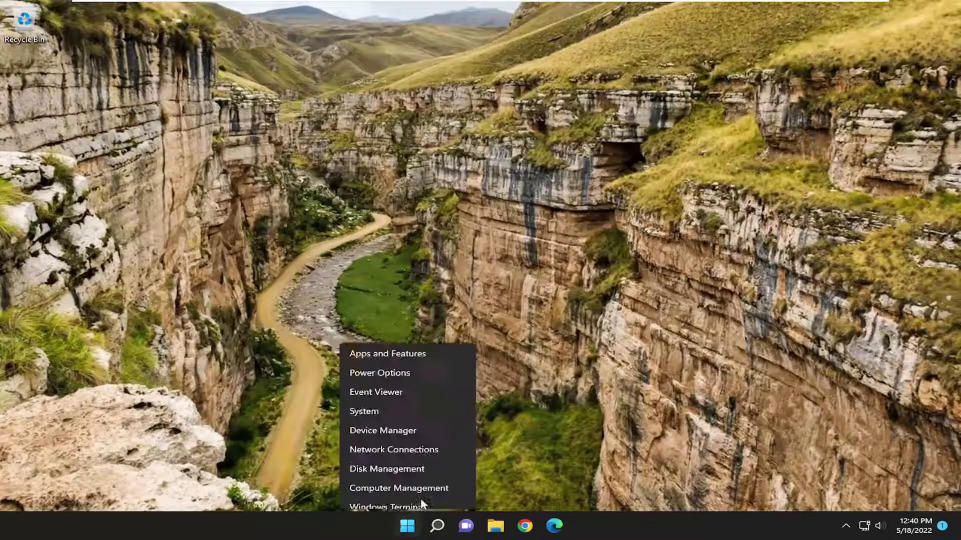